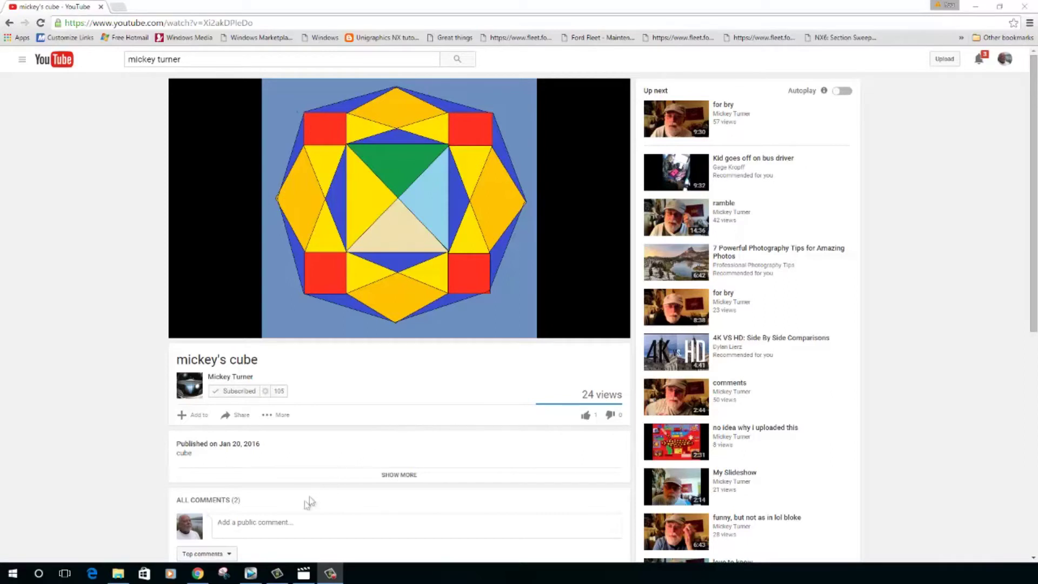
- Capture a rectangular snip of the geometric cube picture in the video using the Snipping Tool
left_click(224, 574)
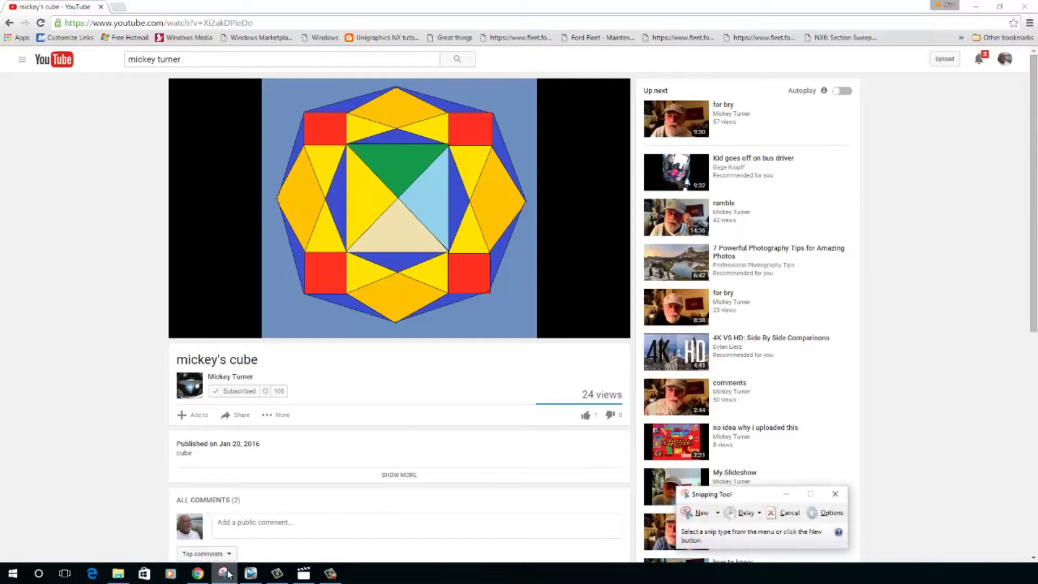
left_click(702, 513)
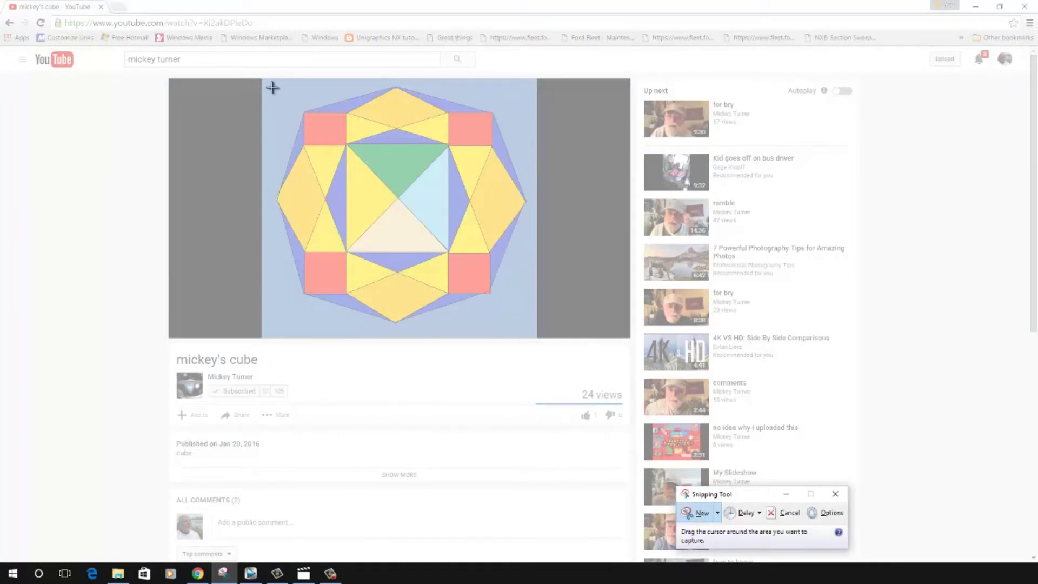
left_click_drag(271, 82, 534, 328)
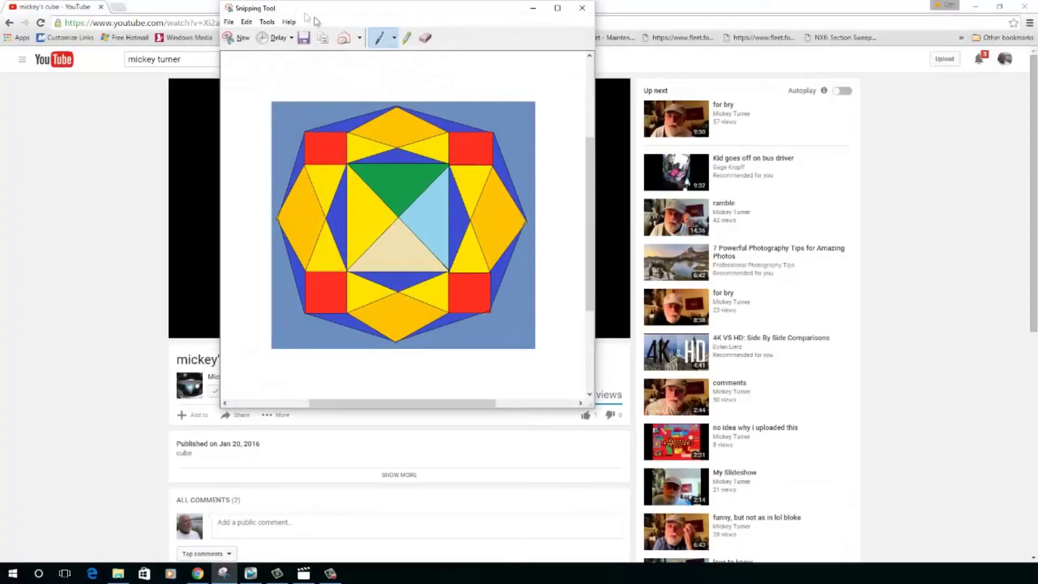
- Save the snip as a JPEG named "micks cube" in the Pictures folder and close the Snipping Tool
left_click(304, 38)
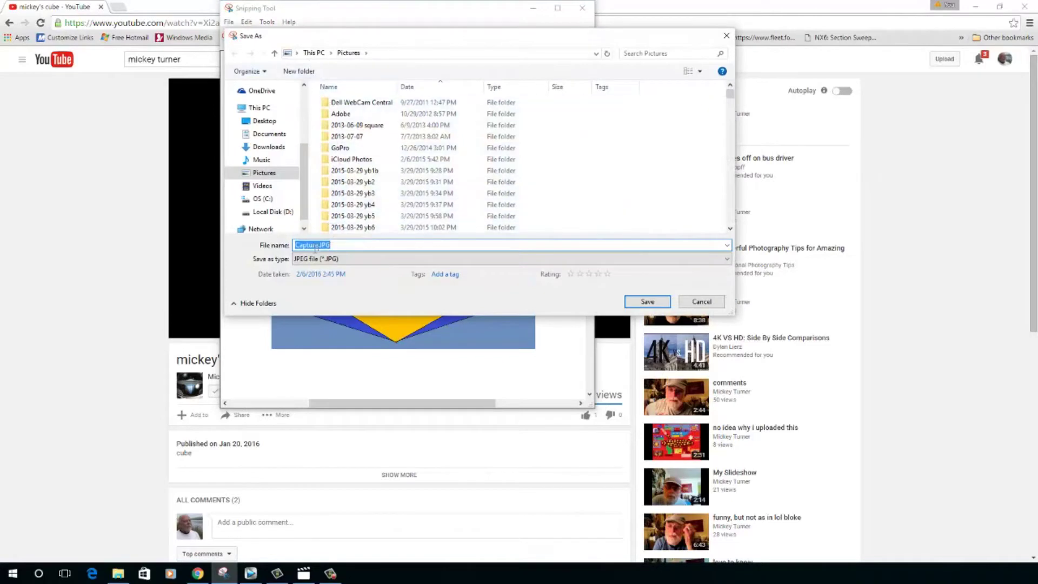
left_click_drag(319, 246, 291, 258)
type("micks cub")
left_click(647, 301)
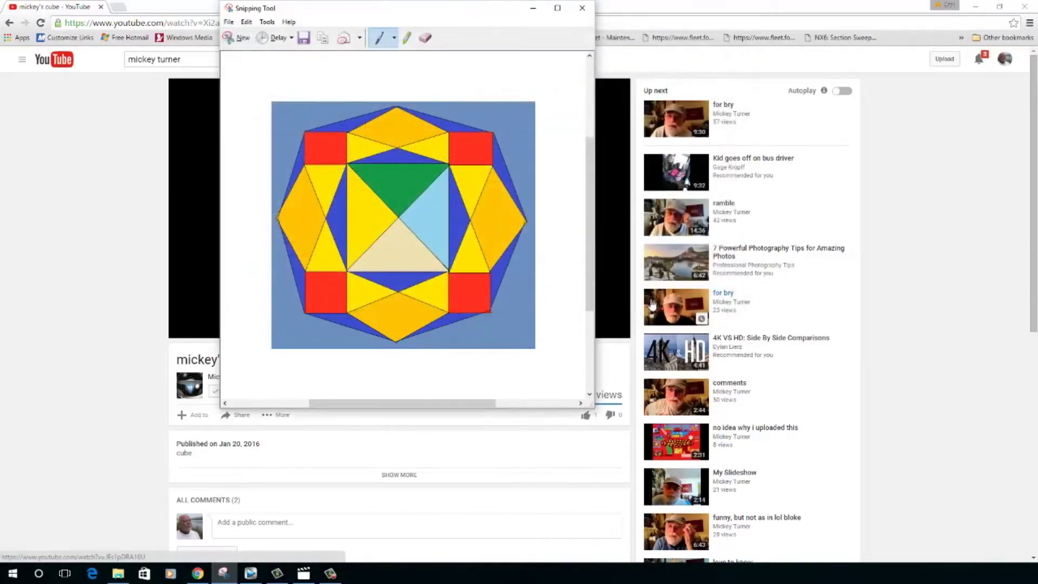
left_click(584, 9)
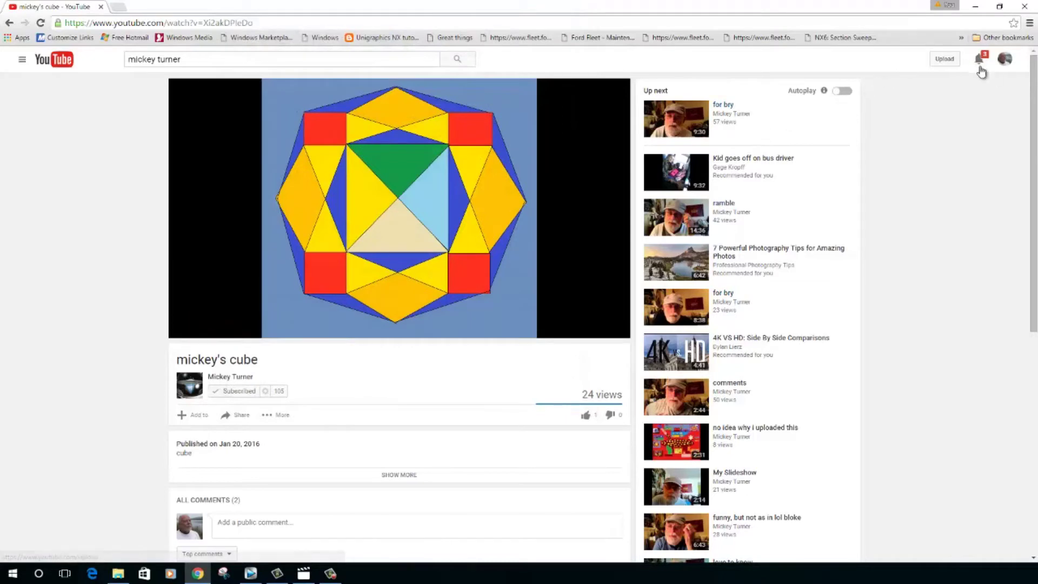
- Close the browser and start Vegas Pro 12.0 (64-bit)
left_click(1025, 6)
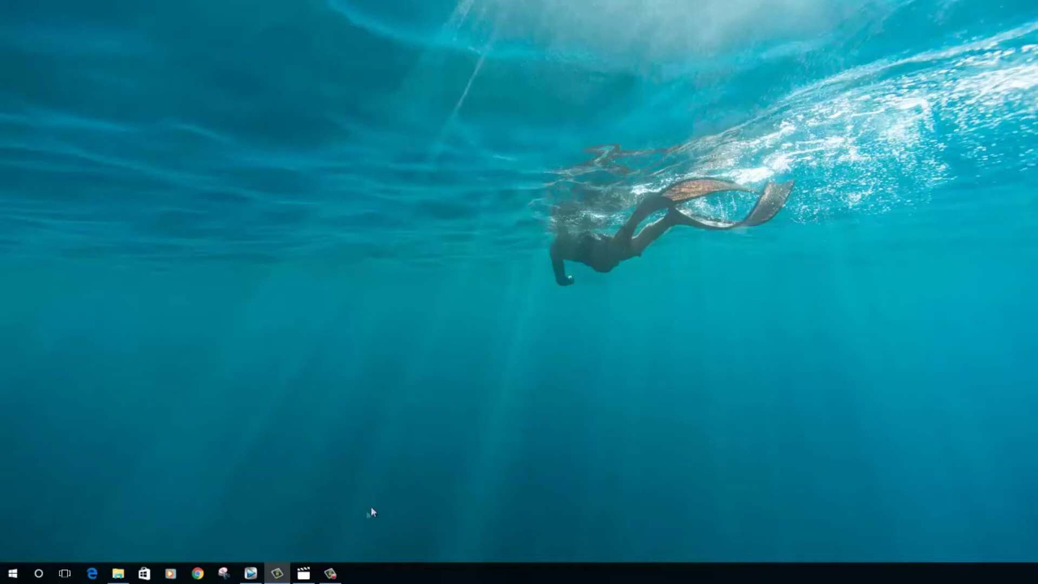
left_click(10, 574)
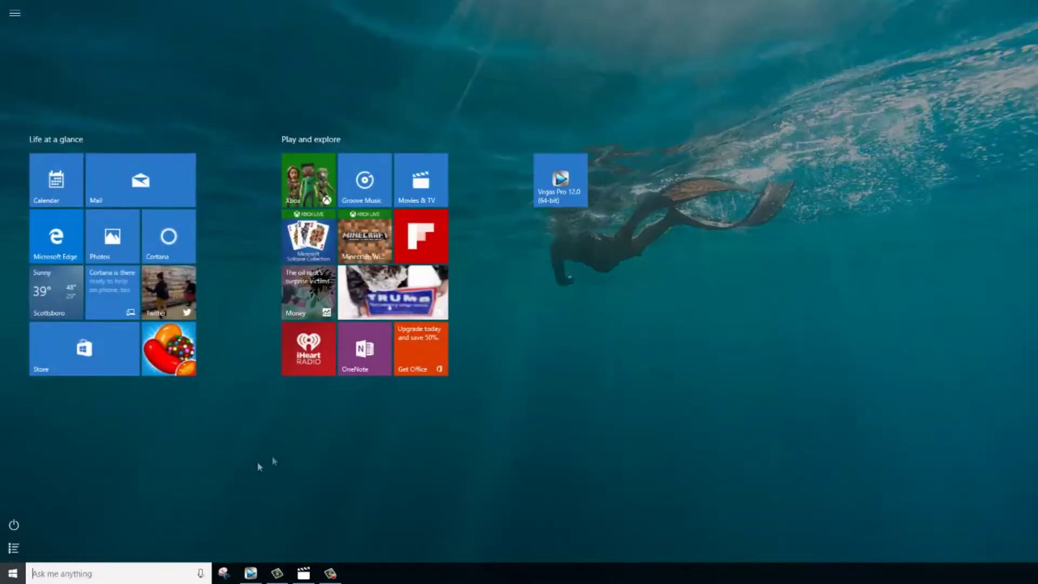
left_click(557, 195)
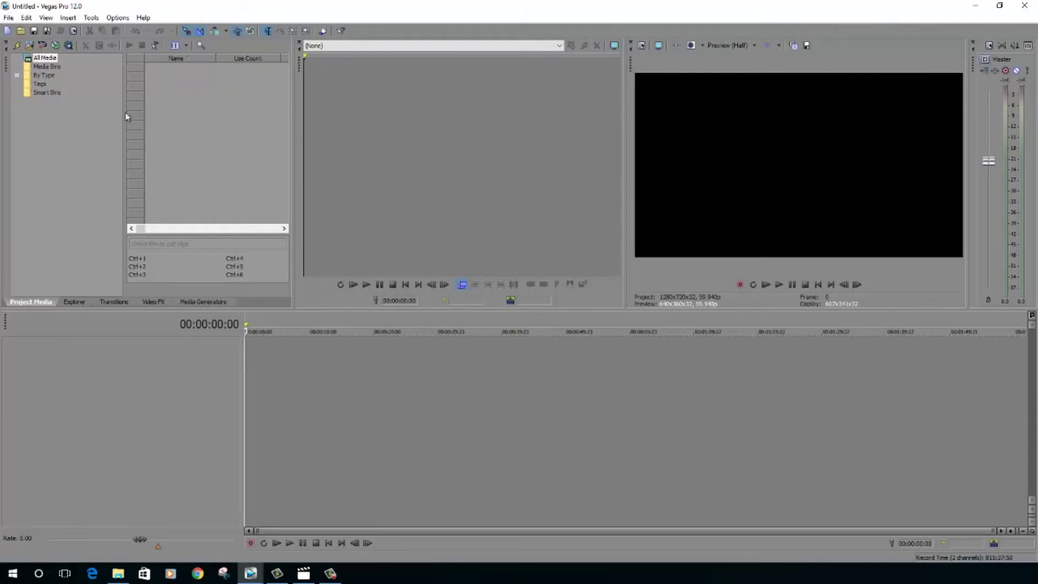
- Import micks cube.JPG from the Pictures folder into the project media
left_click(8, 17)
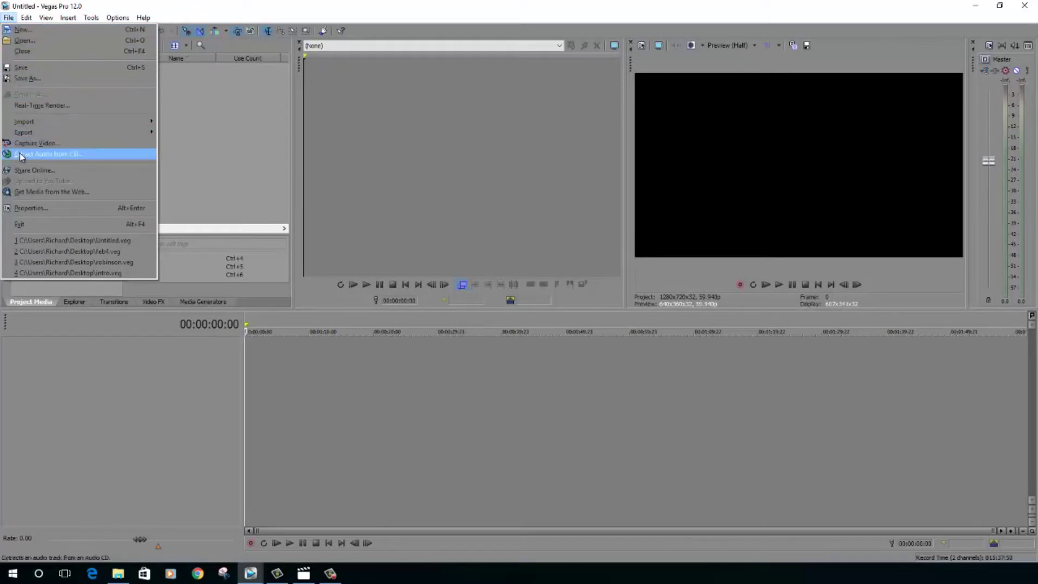
mouse_move(49, 128)
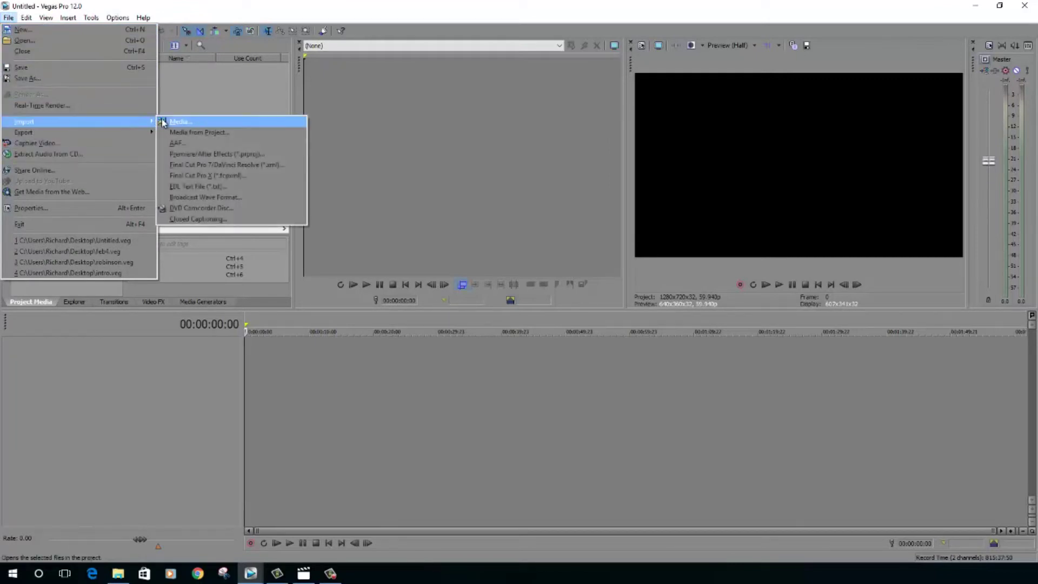
left_click(162, 121)
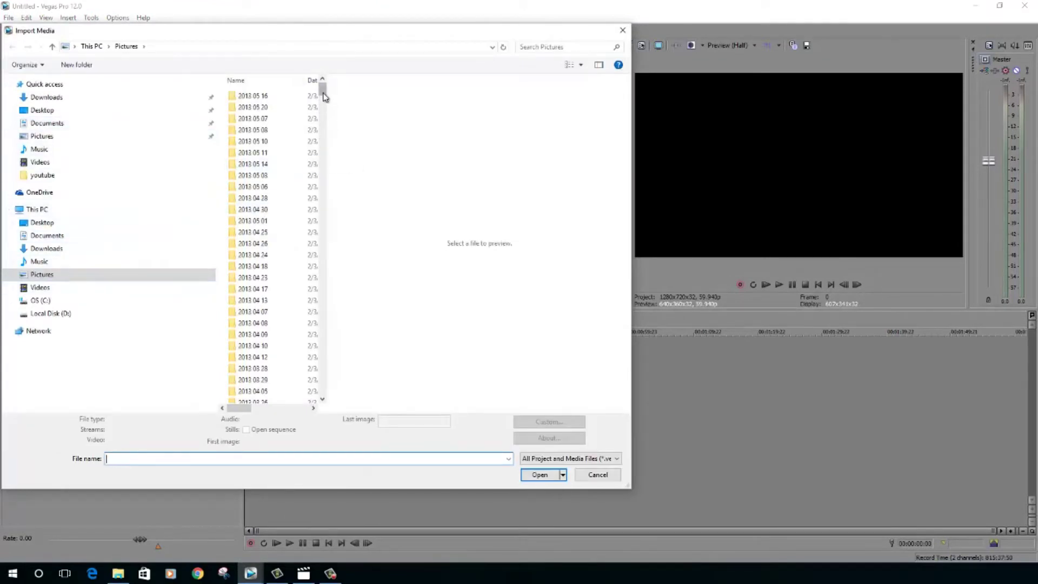
scroll(324, 88, "up", 10)
left_click_drag(323, 103, 320, 412)
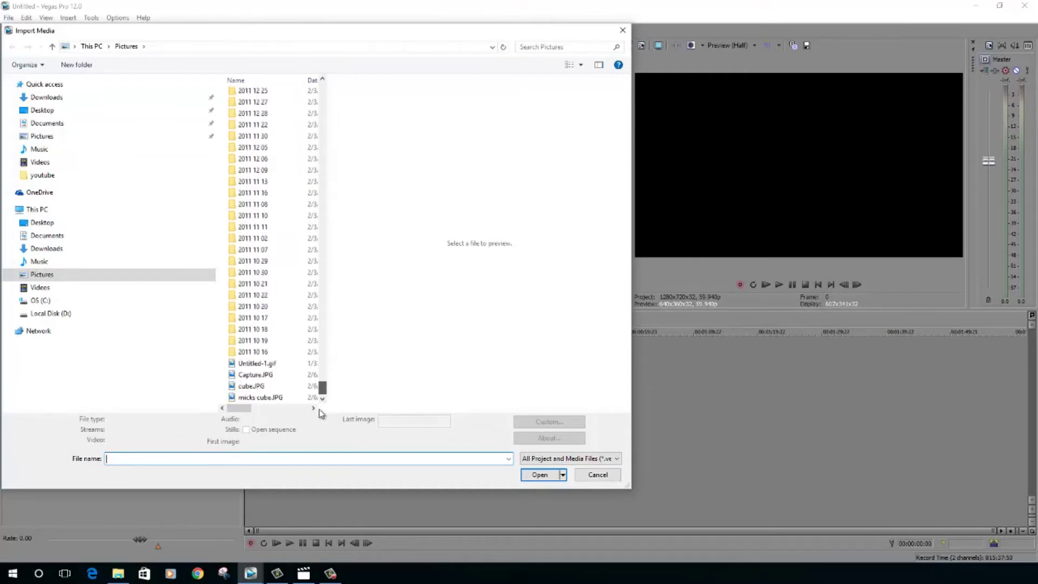
left_click(246, 399)
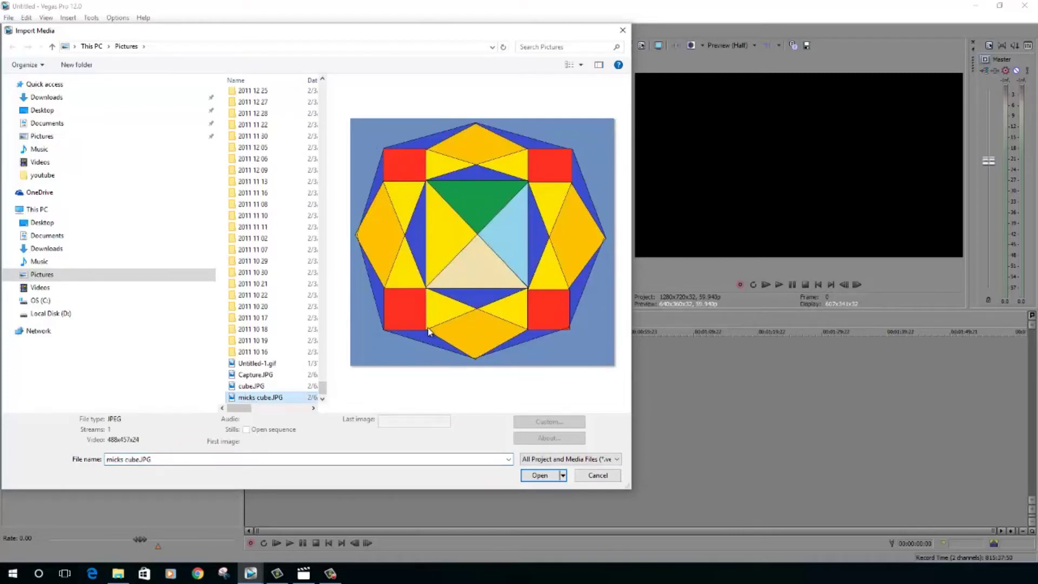
left_click(541, 476)
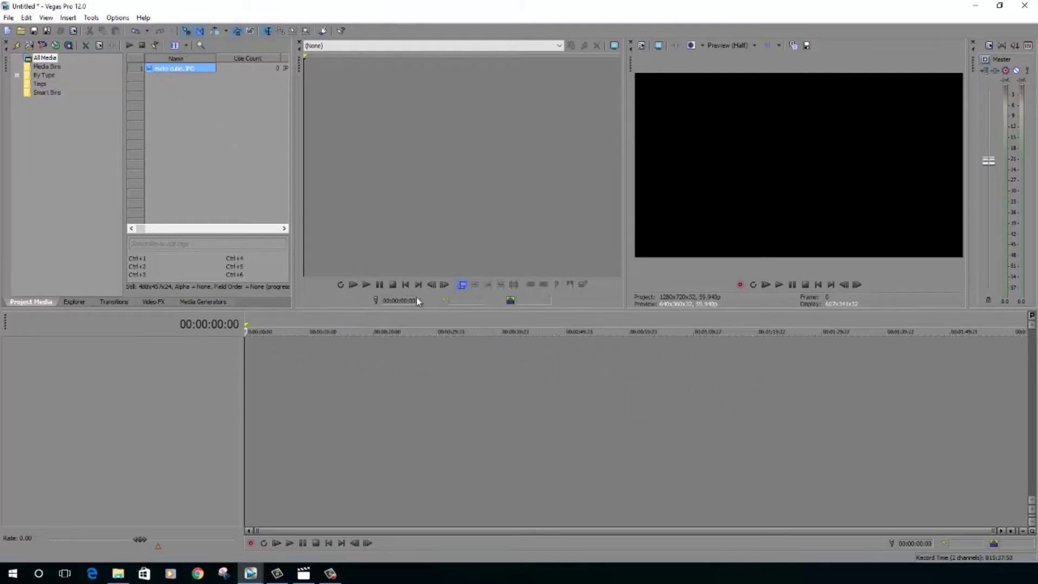
- Place the micks cube image at the start of the timeline and extend the clip to about 10 seconds
left_click_drag(151, 69, 313, 377)
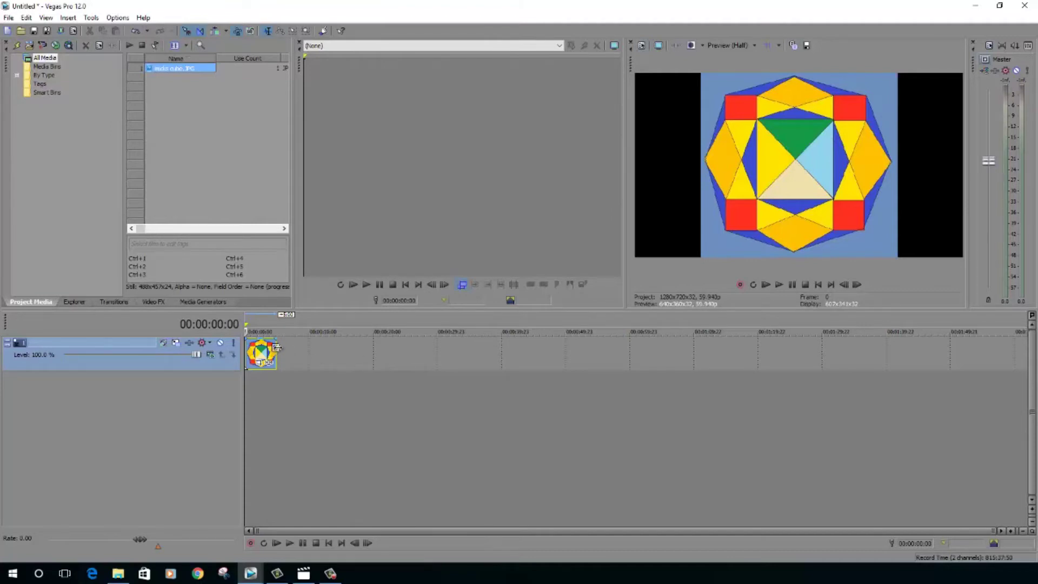
left_click_drag(276, 347, 310, 356)
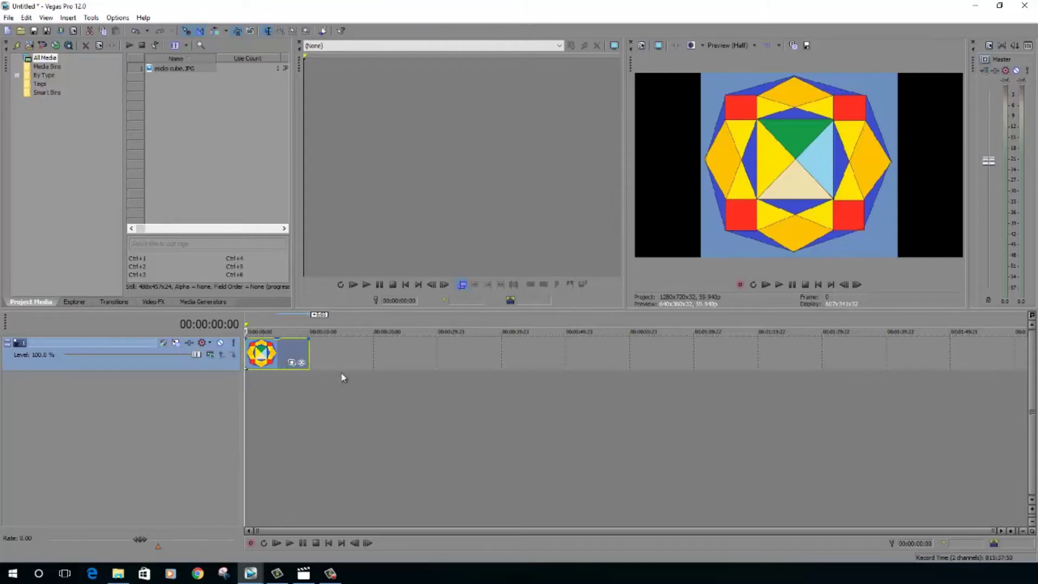
- Open Event Pan/Crop for the cube clip and enlarge its workspace
left_click(292, 363)
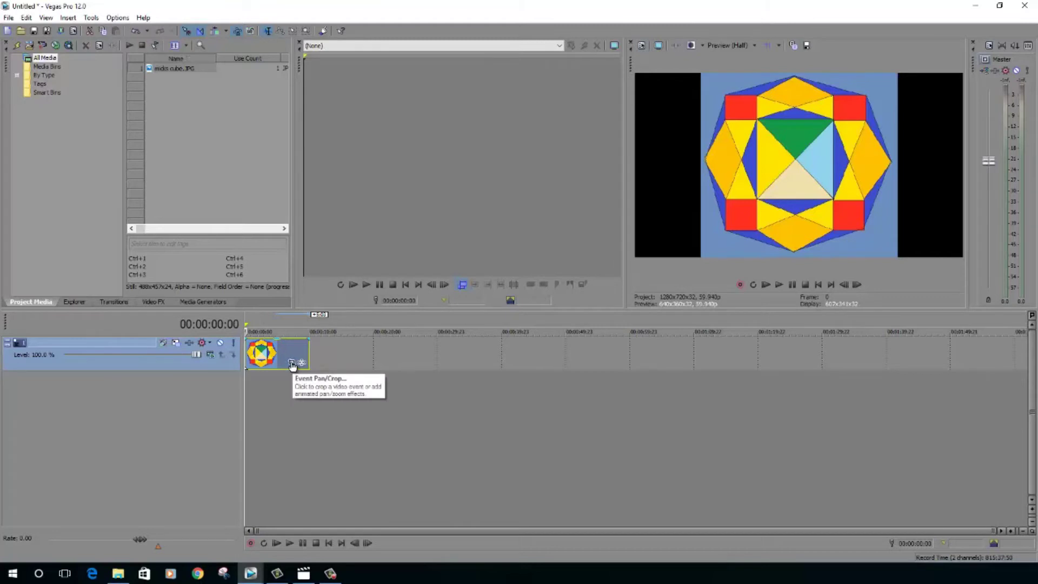
left_click(292, 363)
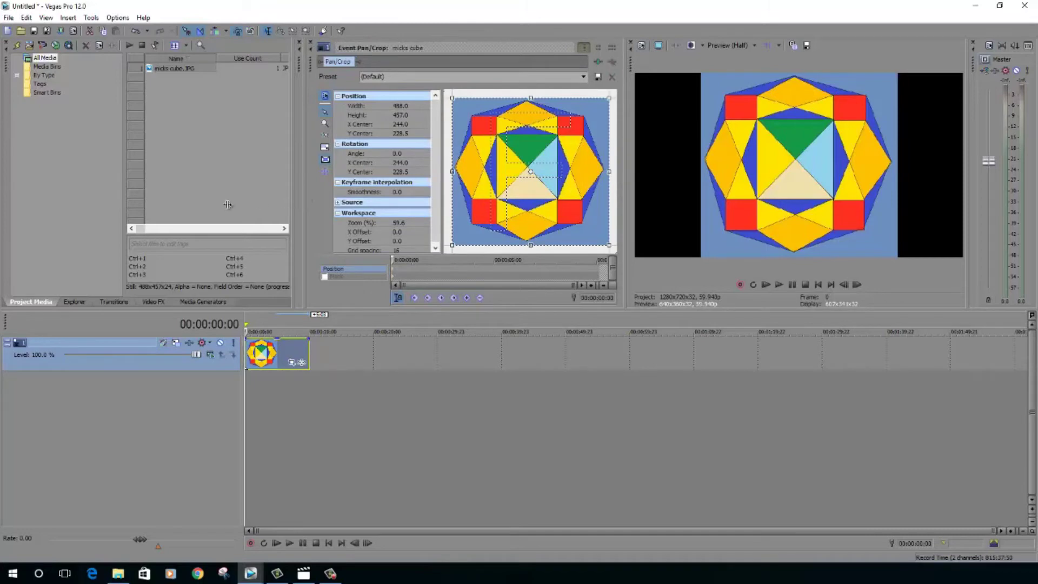
left_click_drag(293, 196, 216, 197)
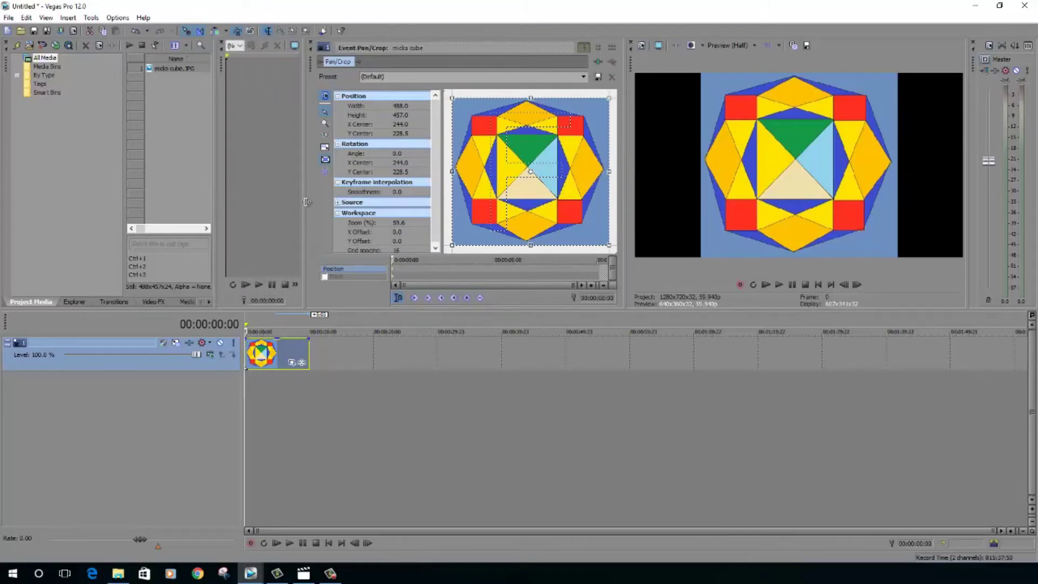
left_click_drag(305, 202, 276, 201)
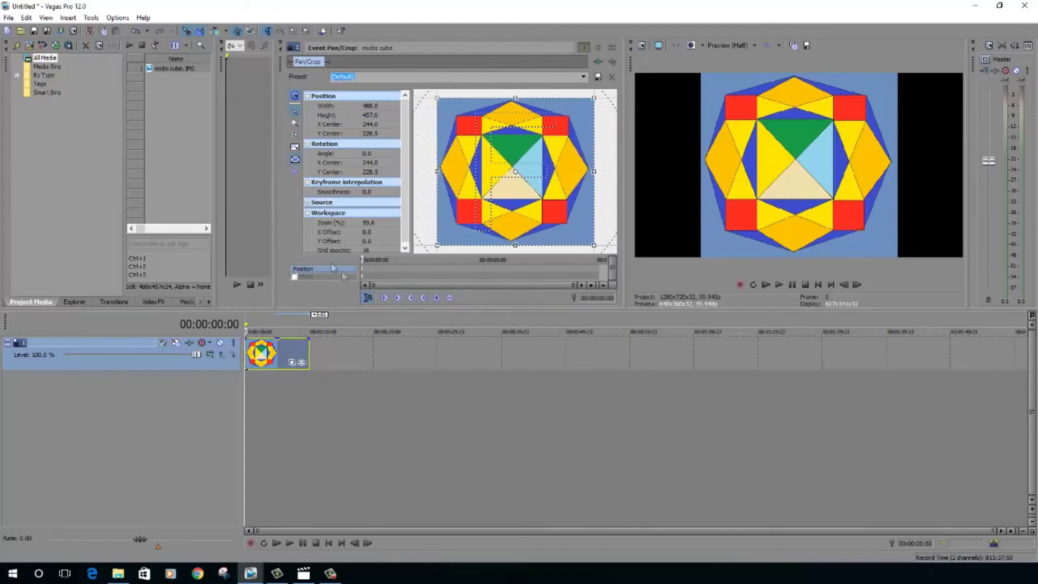
left_click_drag(435, 314, 432, 360)
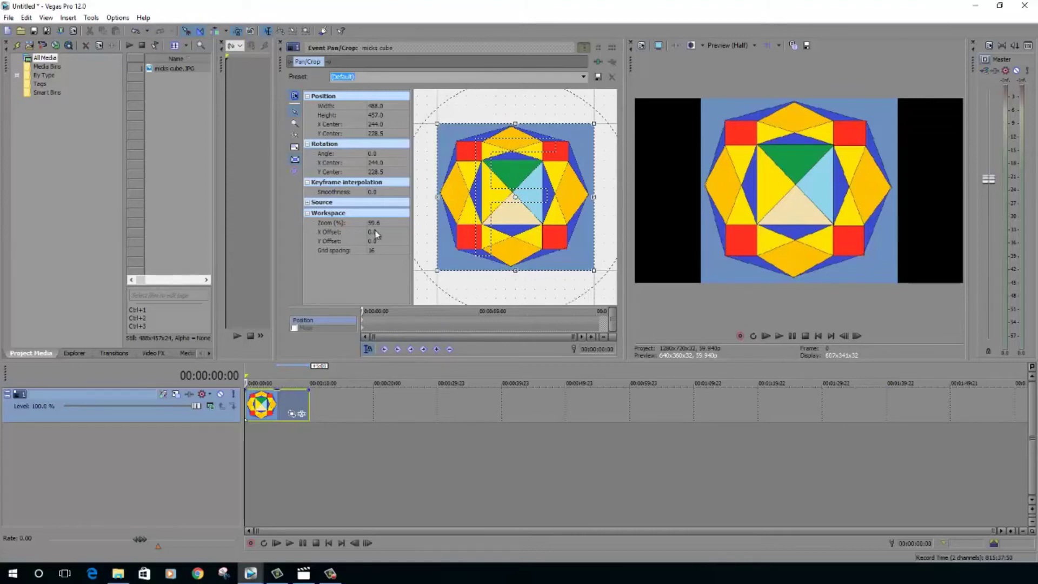
- Match the crop frame to the output aspect, and enlarge it to about 736 wide by 657 high
right_click(549, 289)
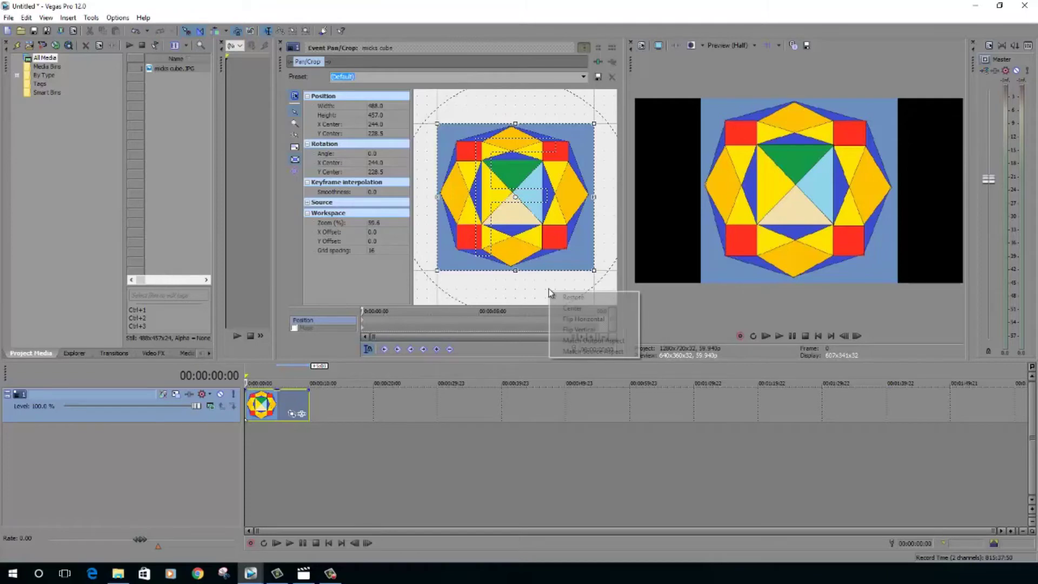
left_click(572, 342)
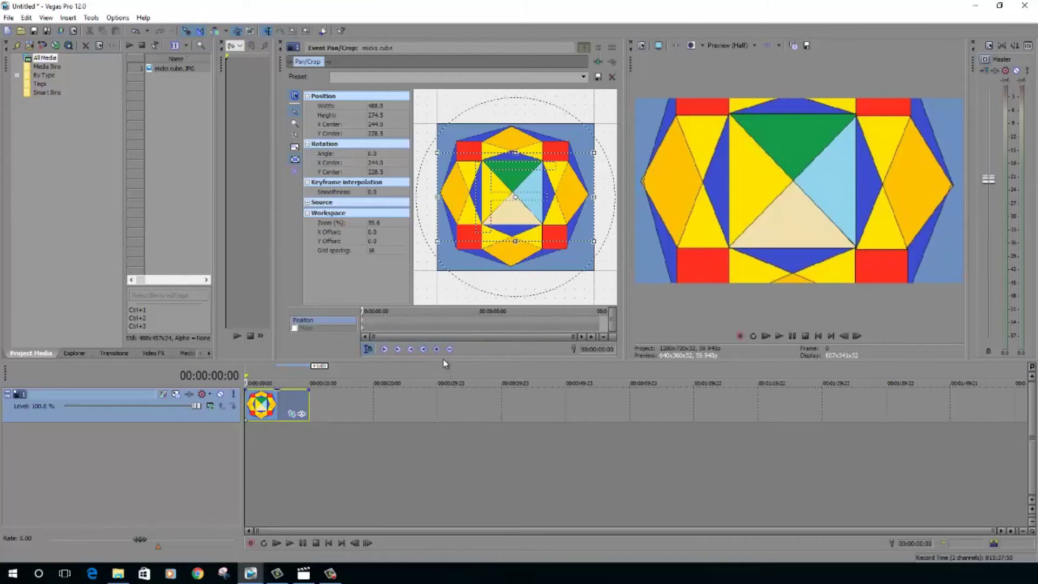
left_click_drag(443, 361, 443, 436)
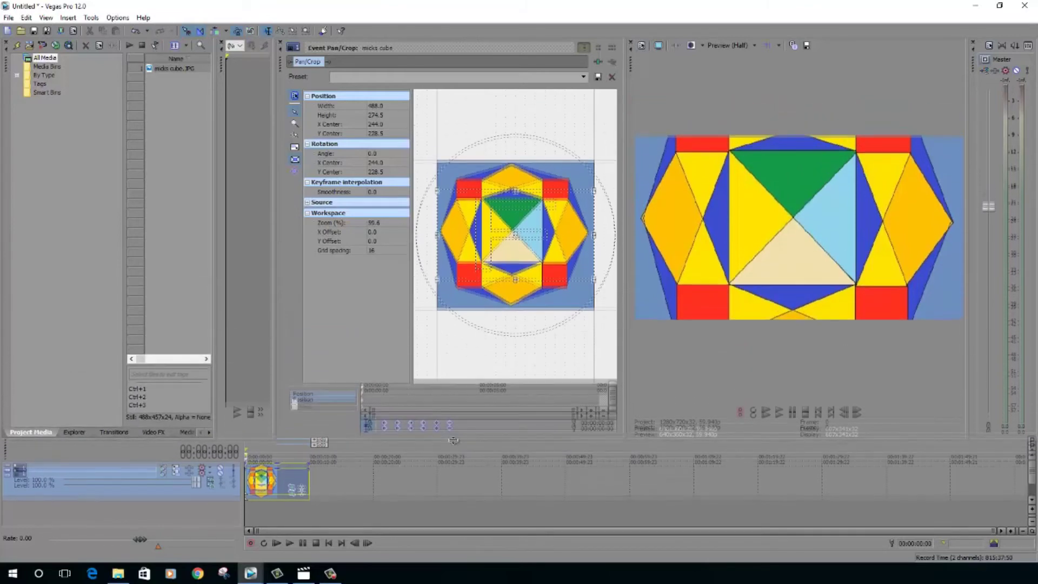
left_click_drag(410, 315, 363, 315)
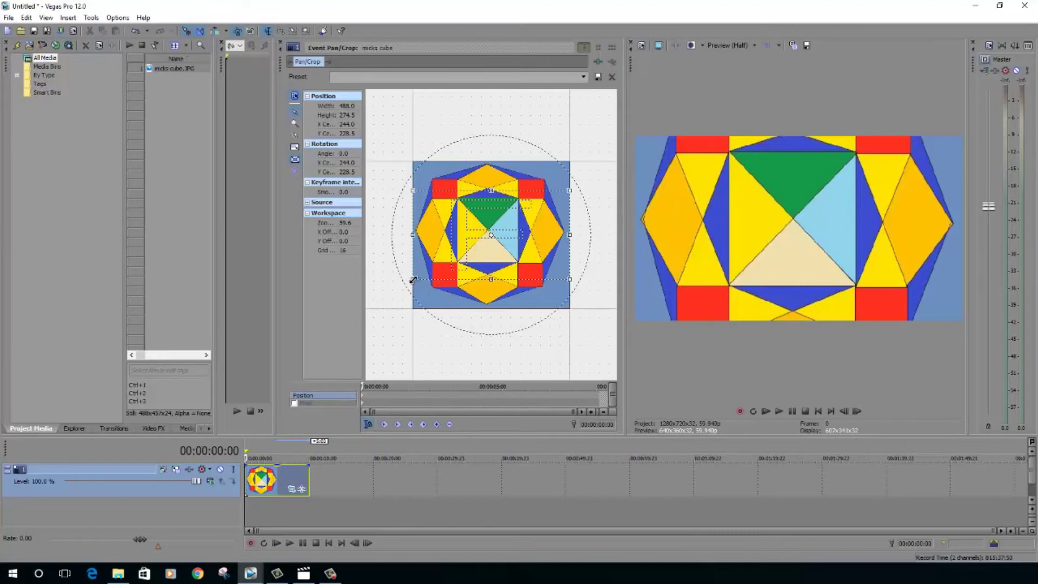
left_click_drag(412, 281, 373, 341)
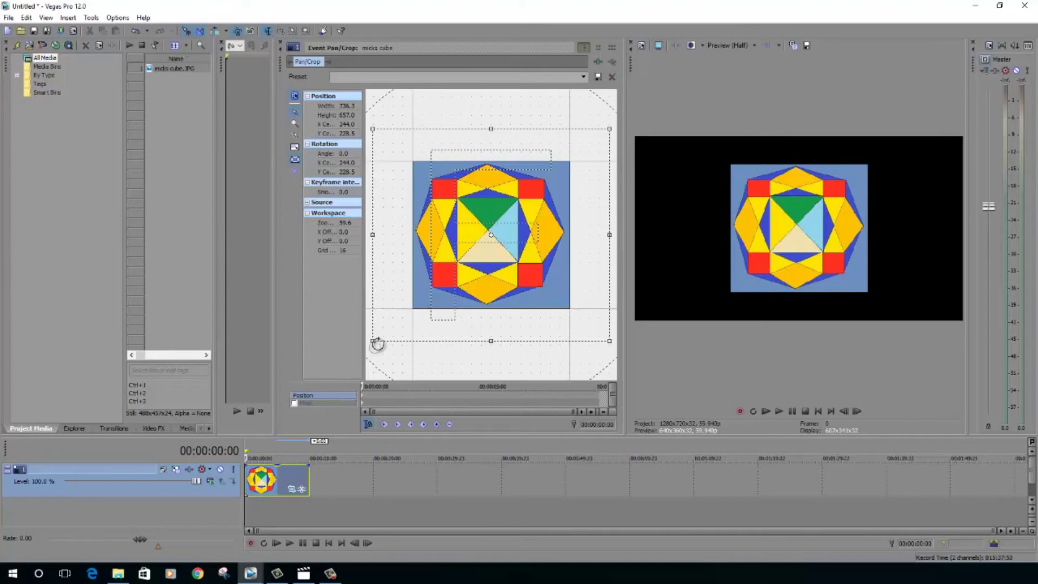
- Enable the mask and trace a closed eight-point path around the cube's outer corners to cut away the blue background
left_click(294, 403)
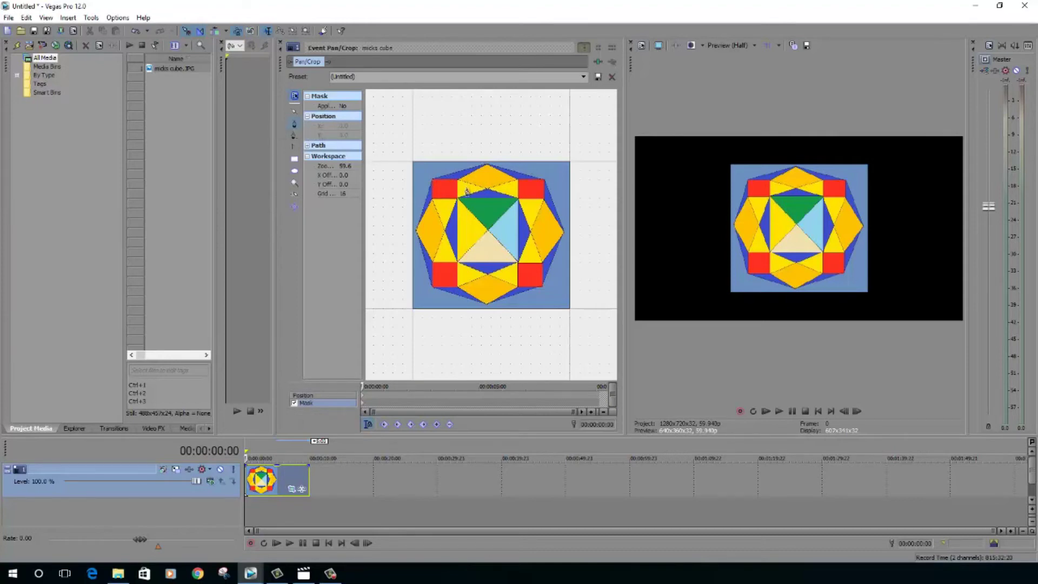
left_click(487, 164)
left_click(433, 180)
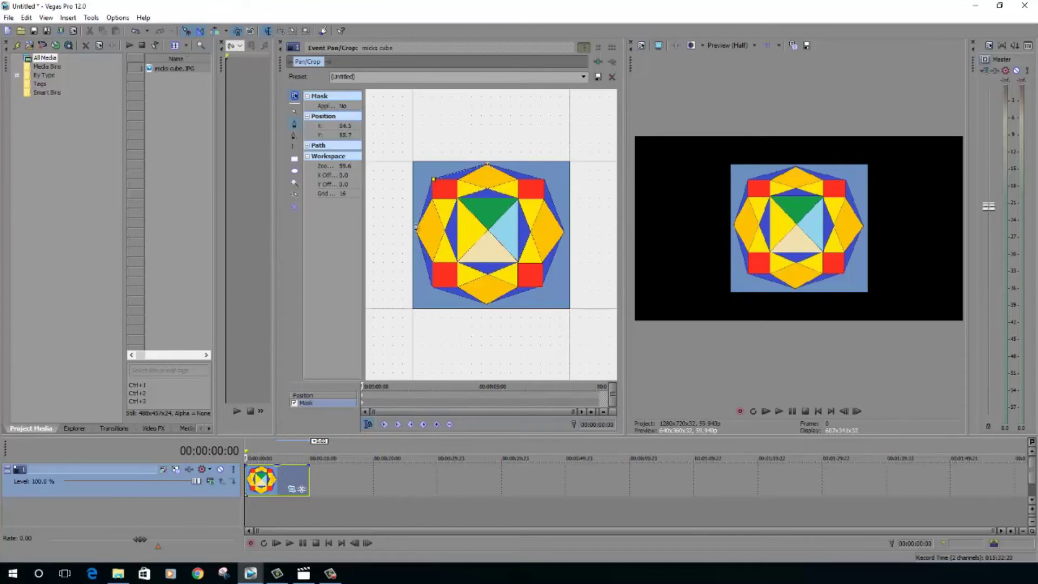
left_click(417, 230)
left_click(433, 287)
left_click(486, 306)
left_click(542, 287)
left_click(564, 236)
left_click(544, 182)
left_click(487, 165)
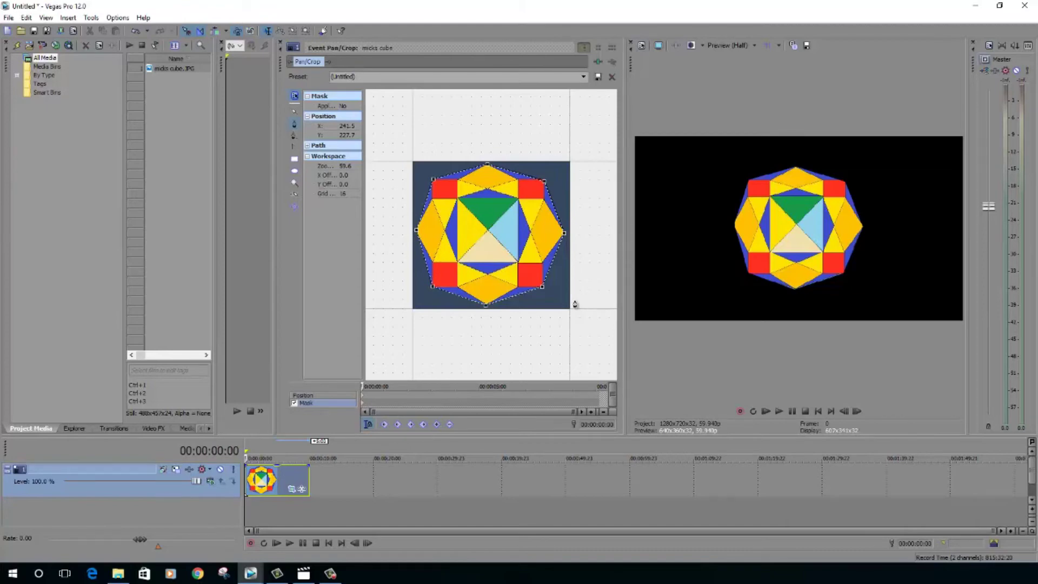
- Return to the position settings and rotate the crop frame counterclockwise through several full turns at the clip's start, ending nearly upright
left_click(308, 395)
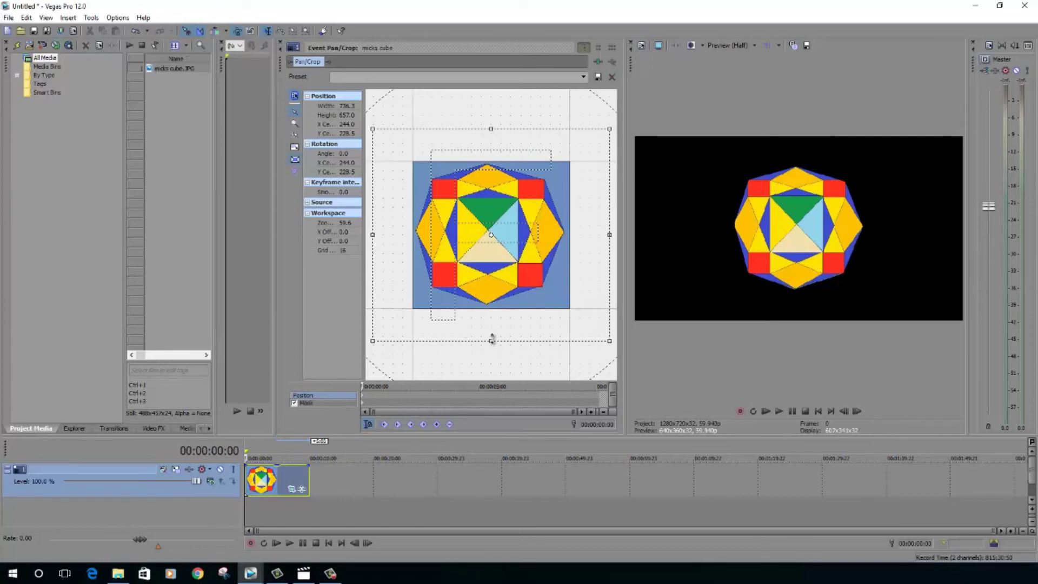
scroll(487, 333, "down", 5)
scroll(487, 334, "down", 1)
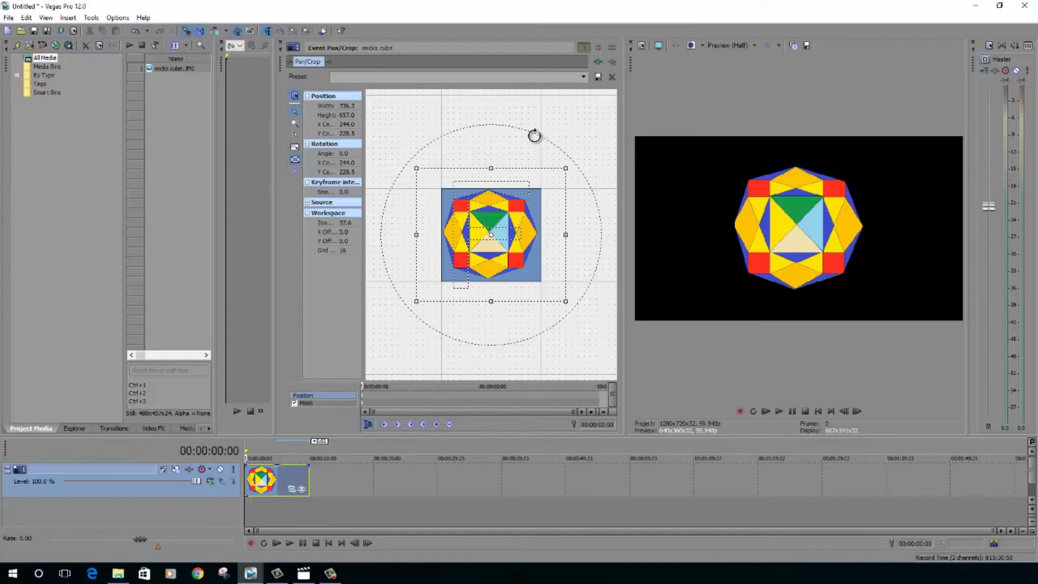
left_click_drag(534, 136, 464, 134)
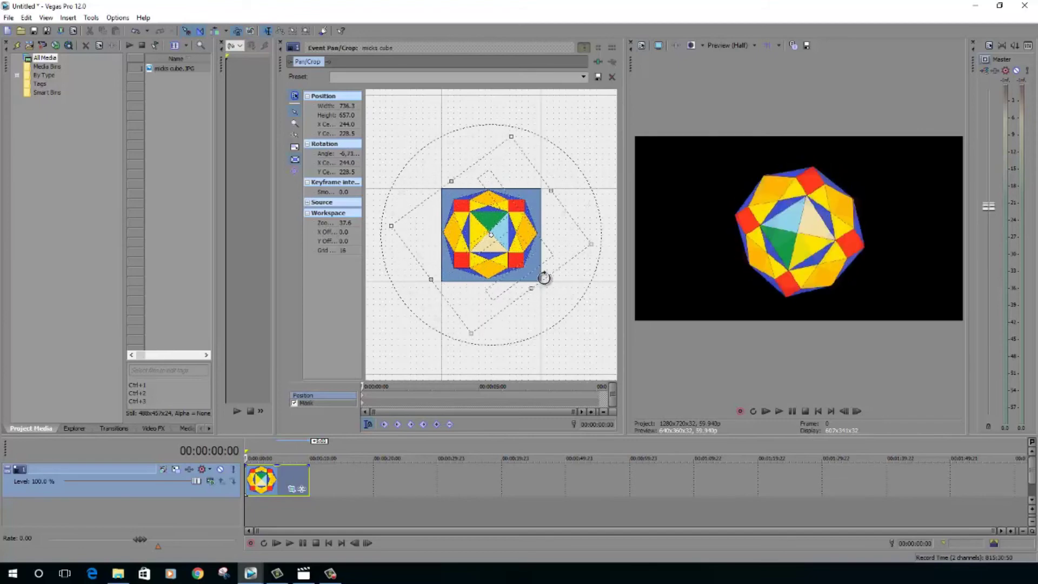
left_click_drag(513, 179, 514, 179)
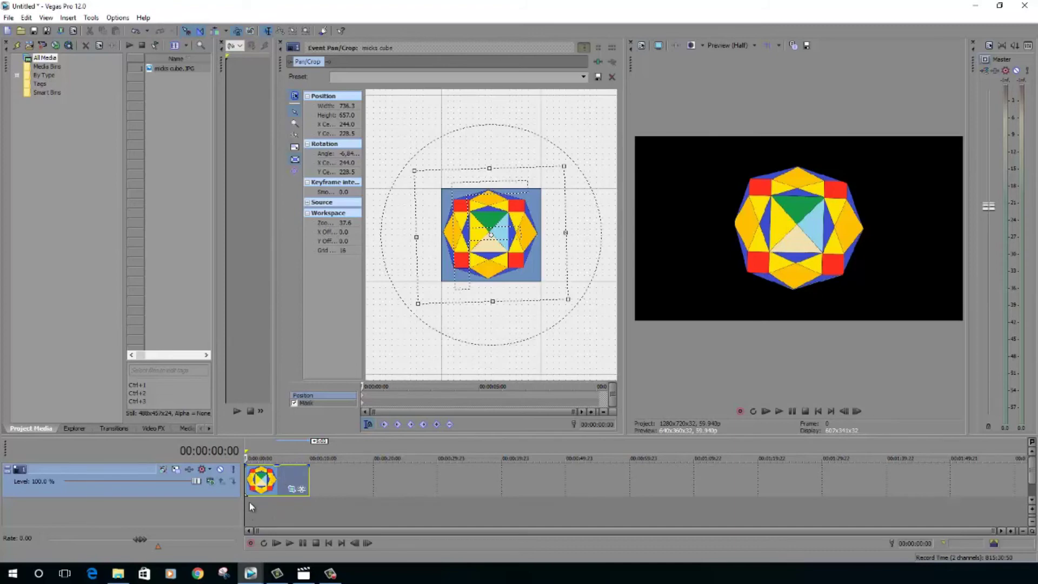
- At the end of the cube clip, rotate the crop frame several further full turns counterclockwise, ending nearly upright
left_click(309, 502)
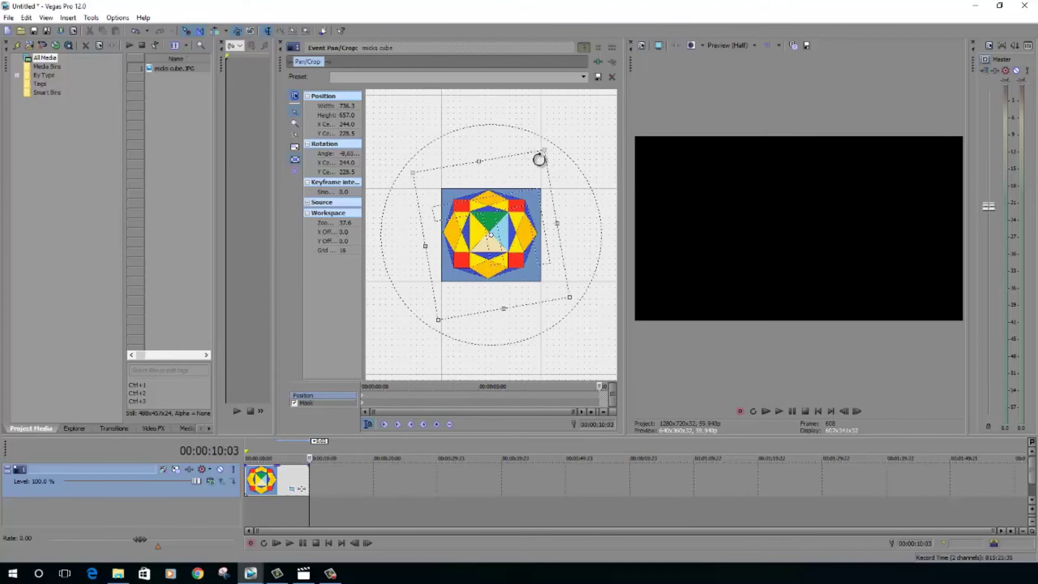
left_click_drag(471, 302, 527, 185)
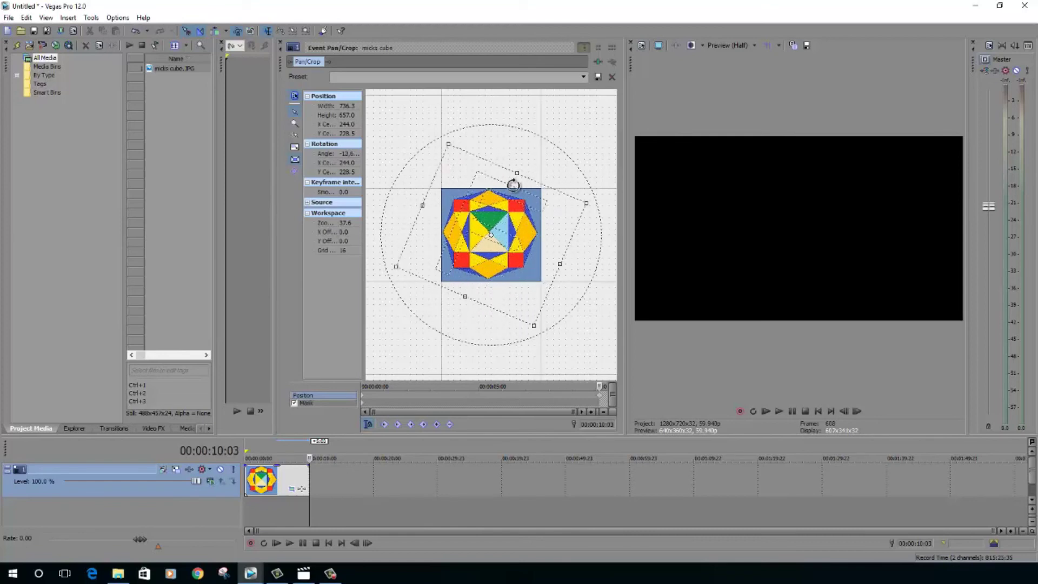
left_click_drag(505, 187, 493, 186)
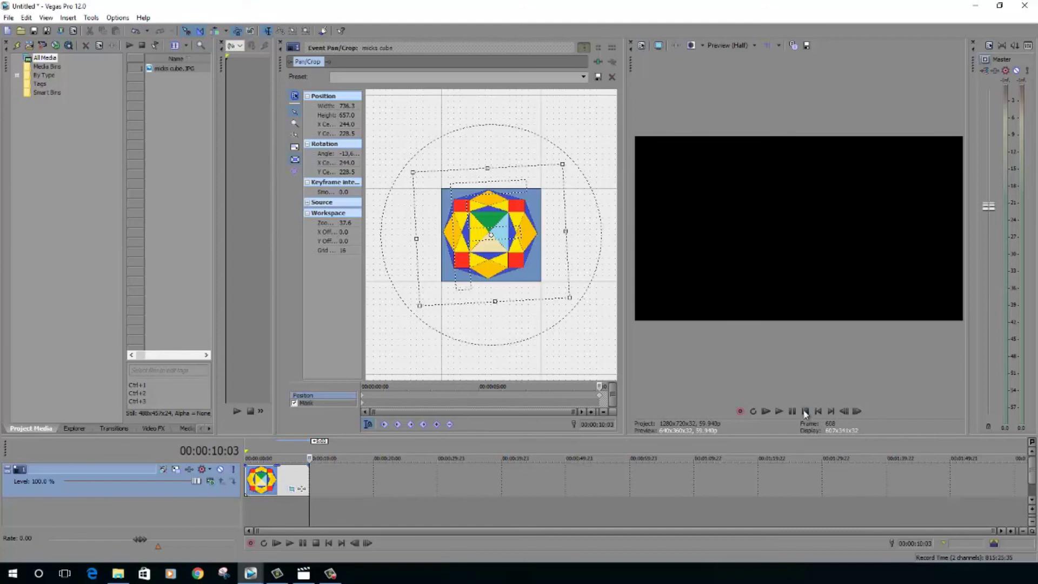
- Play the cube's rotation animation from the project start, stop past the clip's end, and return to the start
left_click(819, 414)
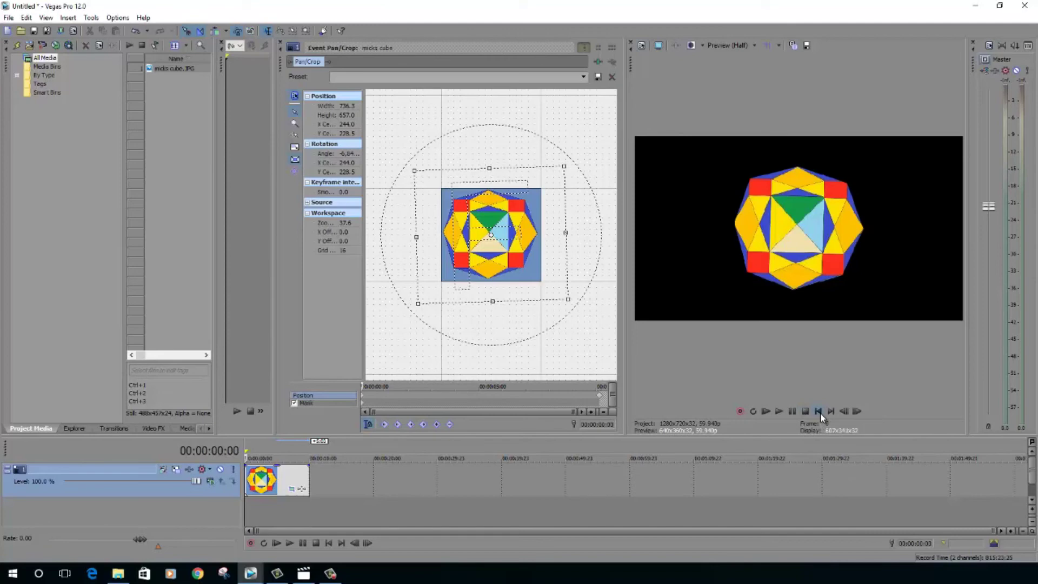
left_click(779, 412)
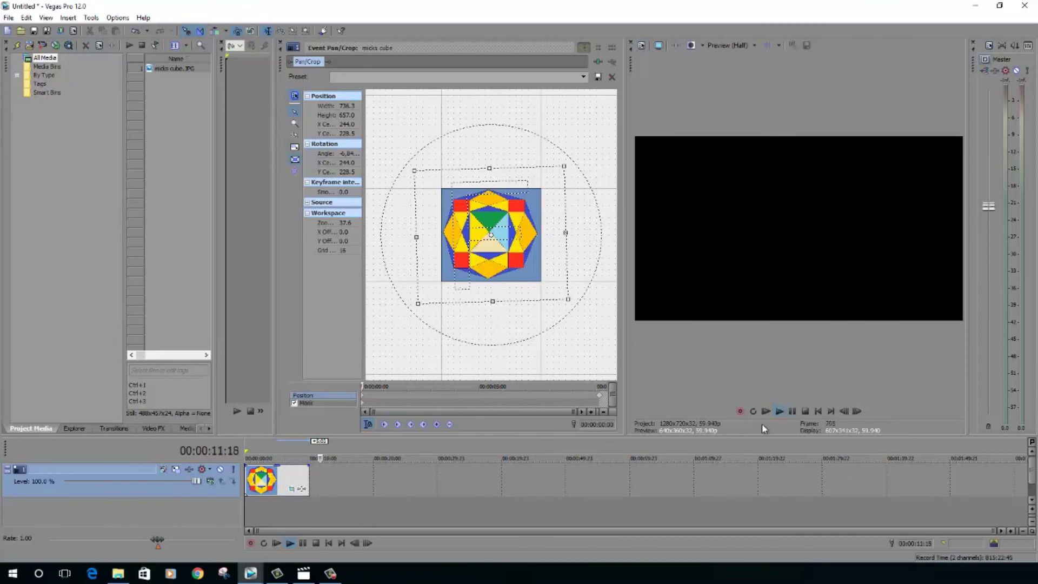
left_click(794, 411)
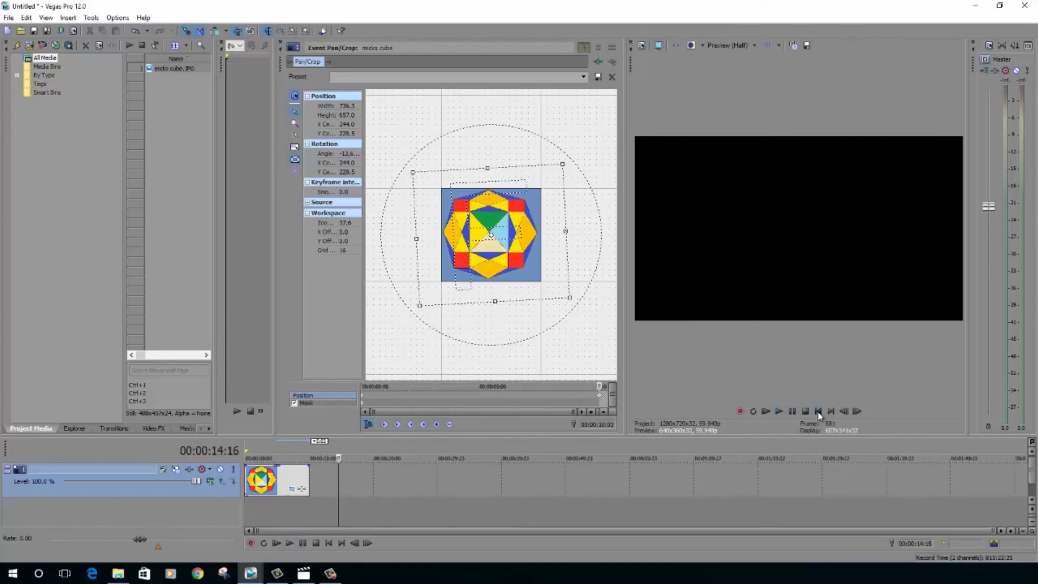
left_click(819, 412)
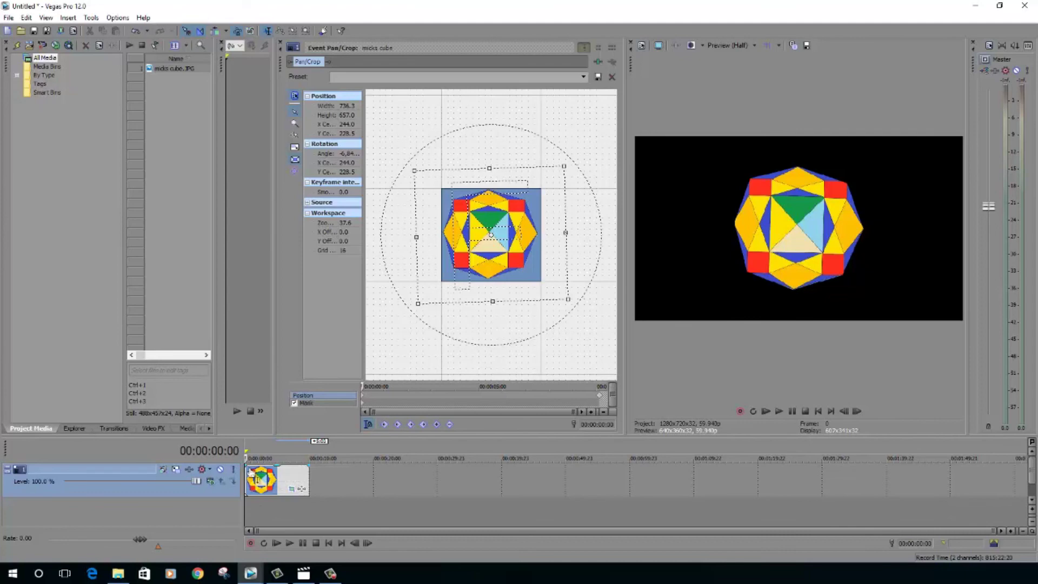
- Add a short fade-in and a fade-out to the cube clip, and play the result from the start
left_click_drag(251, 472, 261, 471)
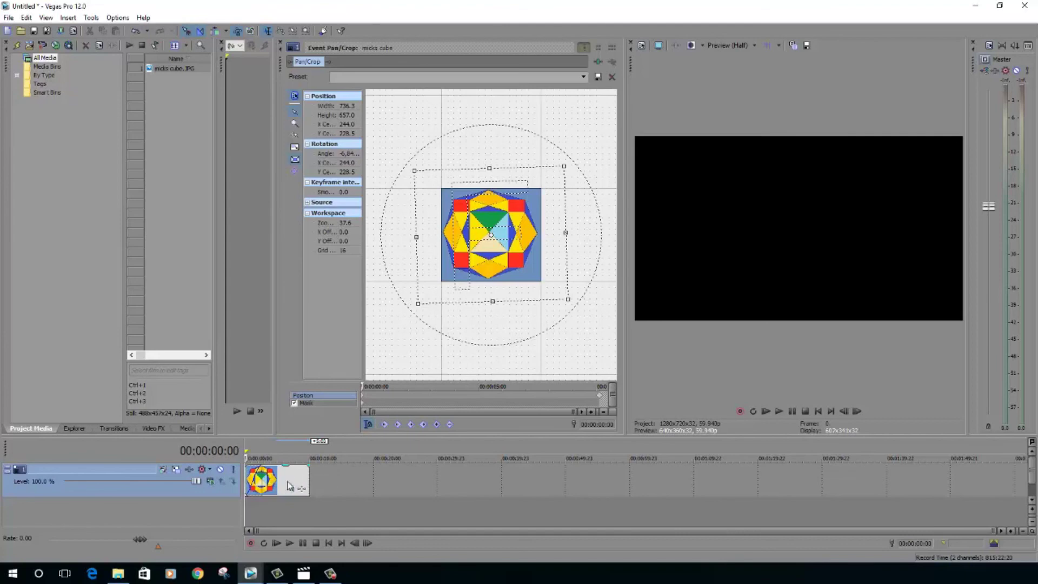
left_click_drag(310, 464, 292, 476)
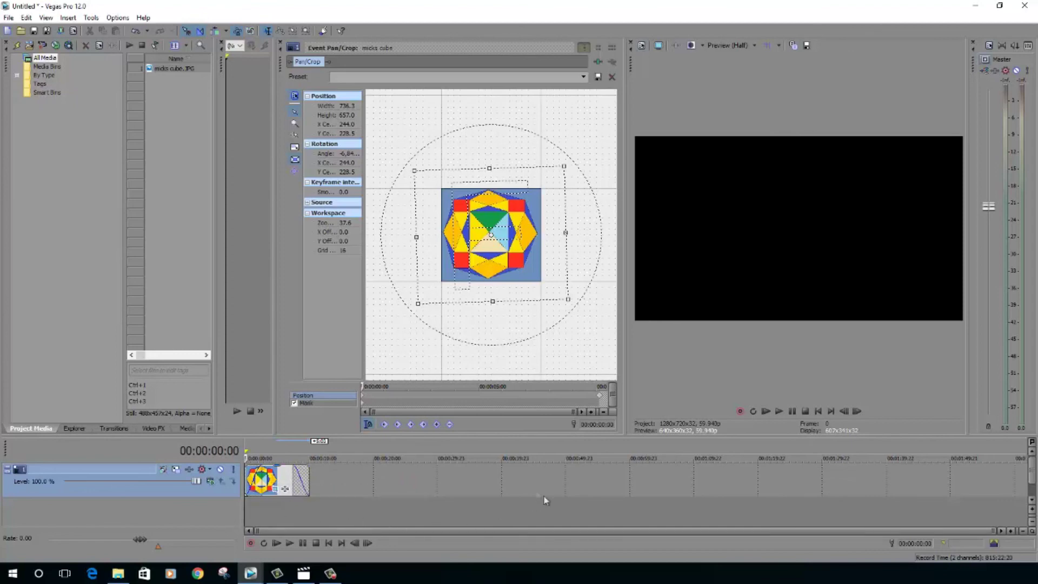
left_click(778, 411)
left_click(805, 412)
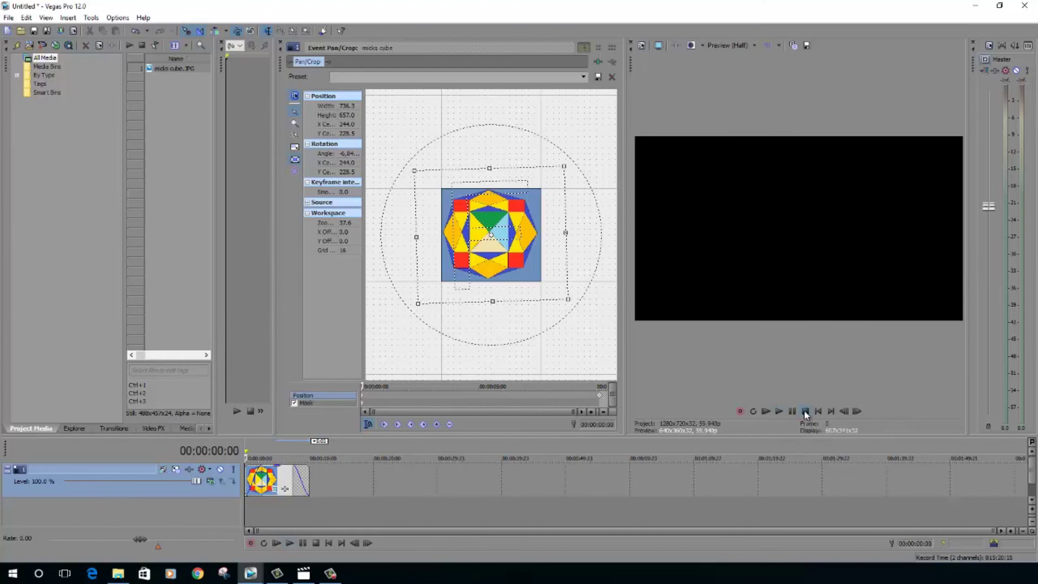